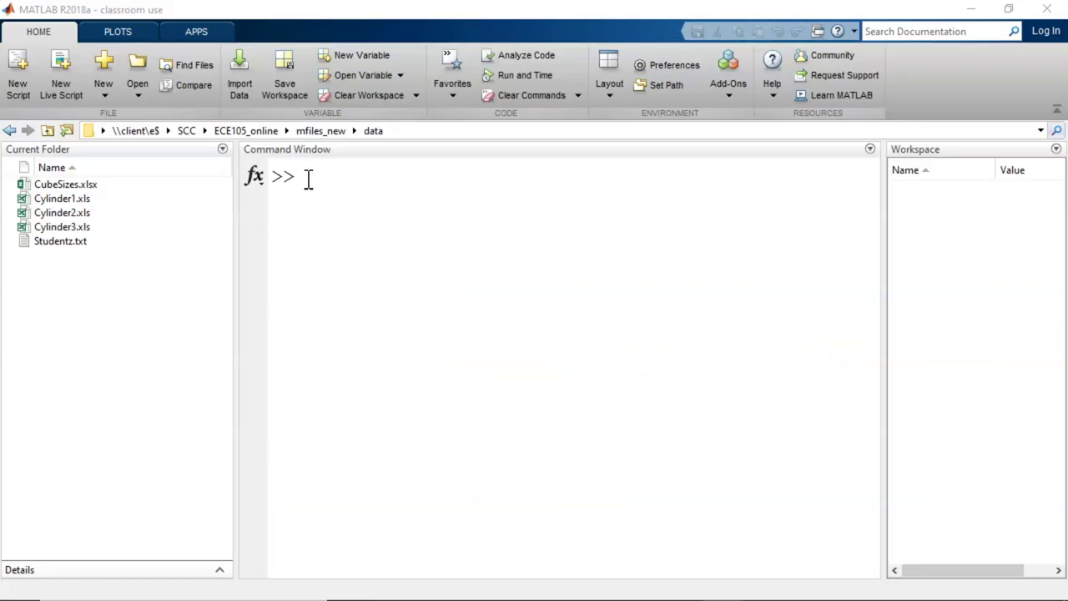
- Store a 6x6 magic square in the variable taco with taco = magic(6);
{"action": "left_click", "coordinate": [308, 176]}
{"action": "type", "text": "tac"}
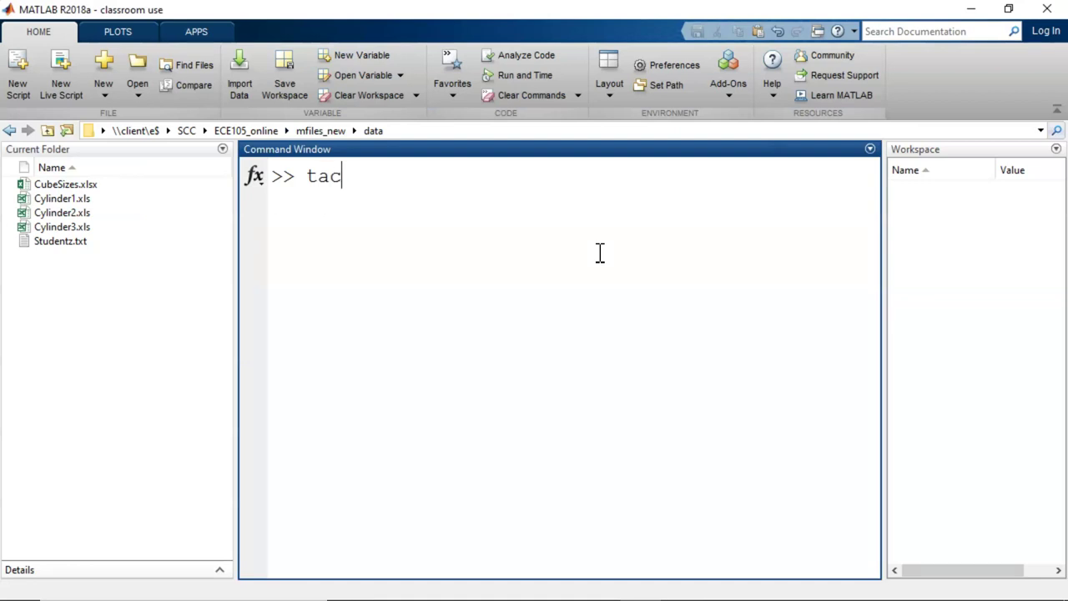
{"action": "type", "text": "o = magic(6);"}
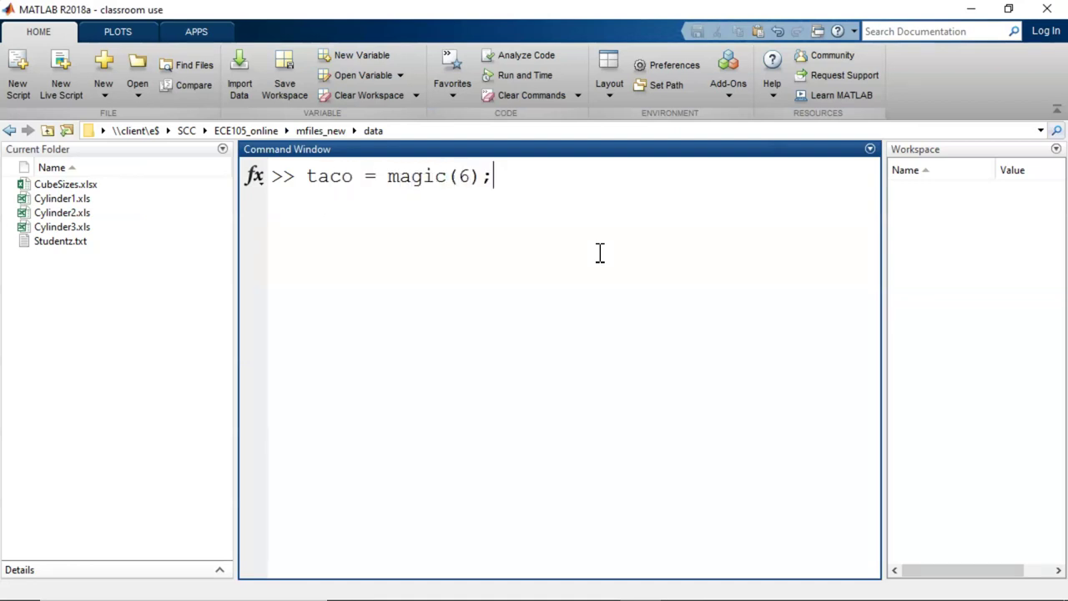
{"action": "key", "text": "Return"}
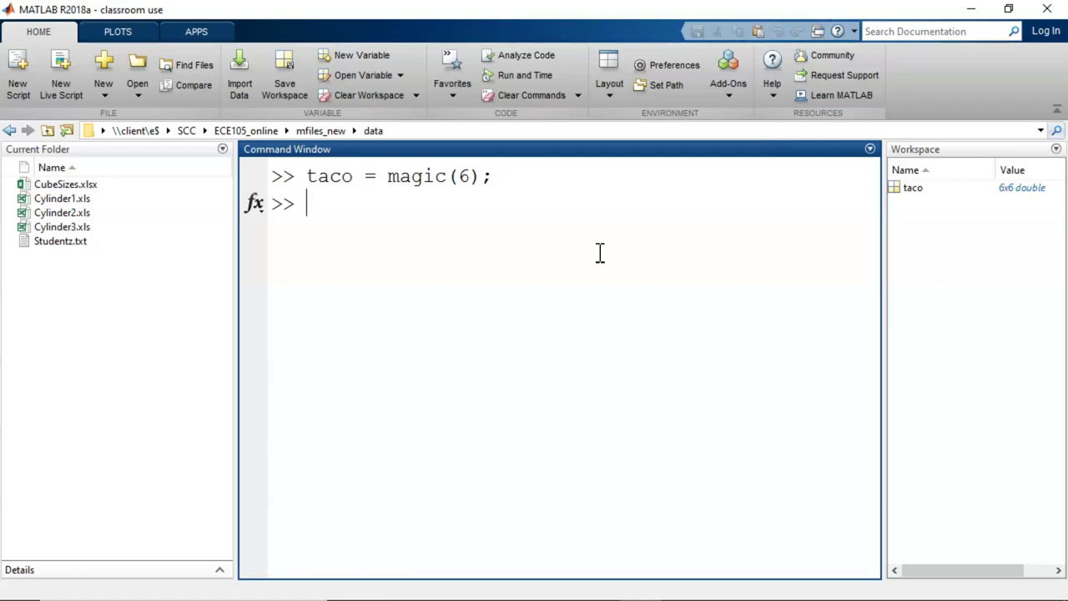
- Write taco to Magic1.csv, and to Magic2.csv offset three rows and one column
{"action": "key", "text": "Up"}
{"action": "key", "text": "Up"}
{"action": "key", "text": "Up"}
{"action": "key", "text": "Up"}
{"action": "key", "text": "Up"}
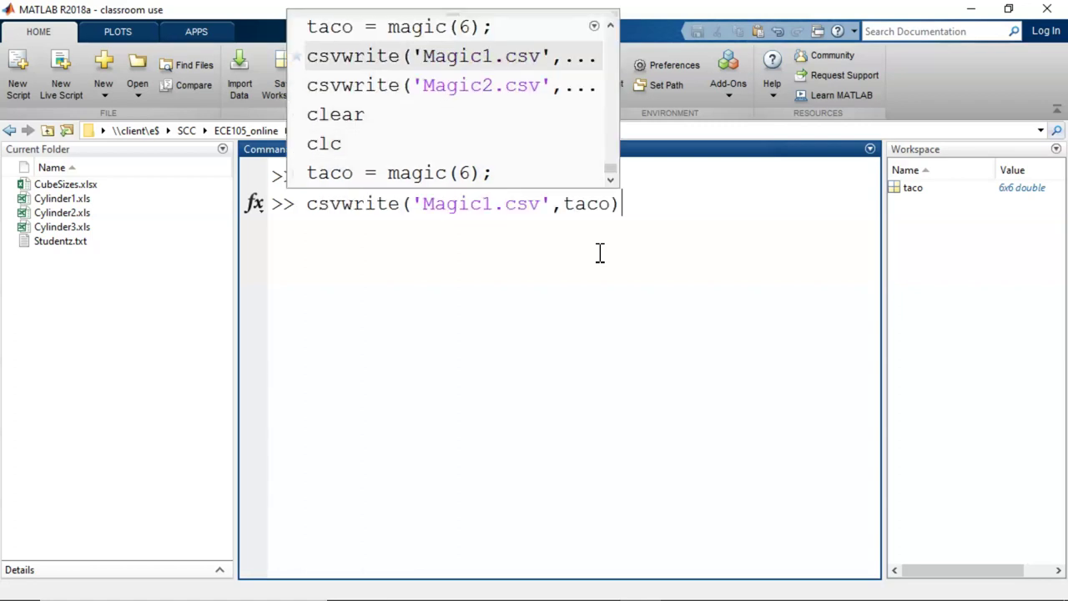
{"action": "key", "text": "Return"}
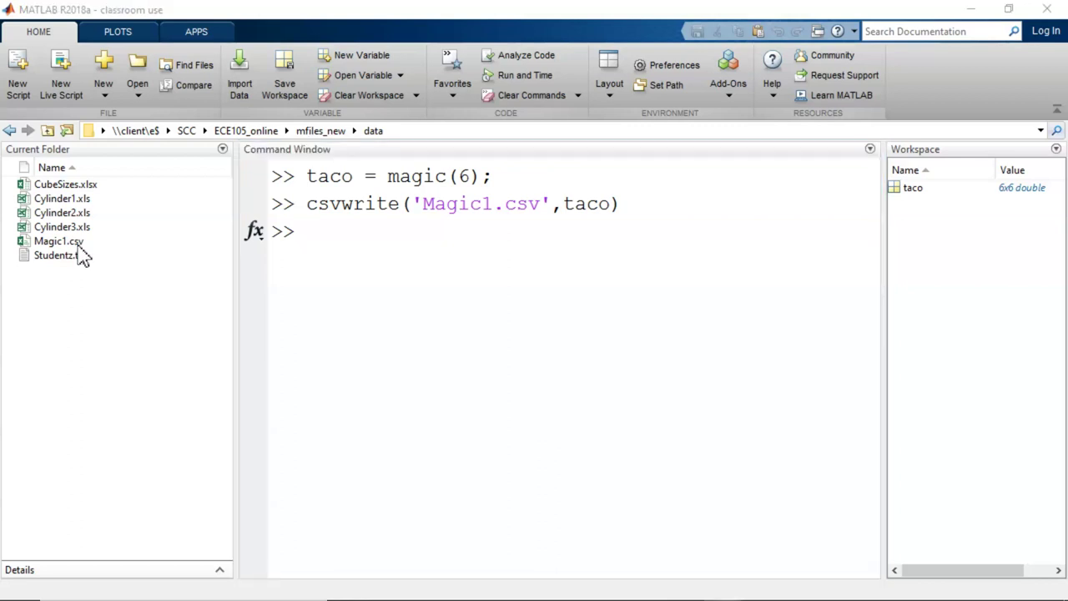
{"action": "left_click", "coordinate": [328, 239]}
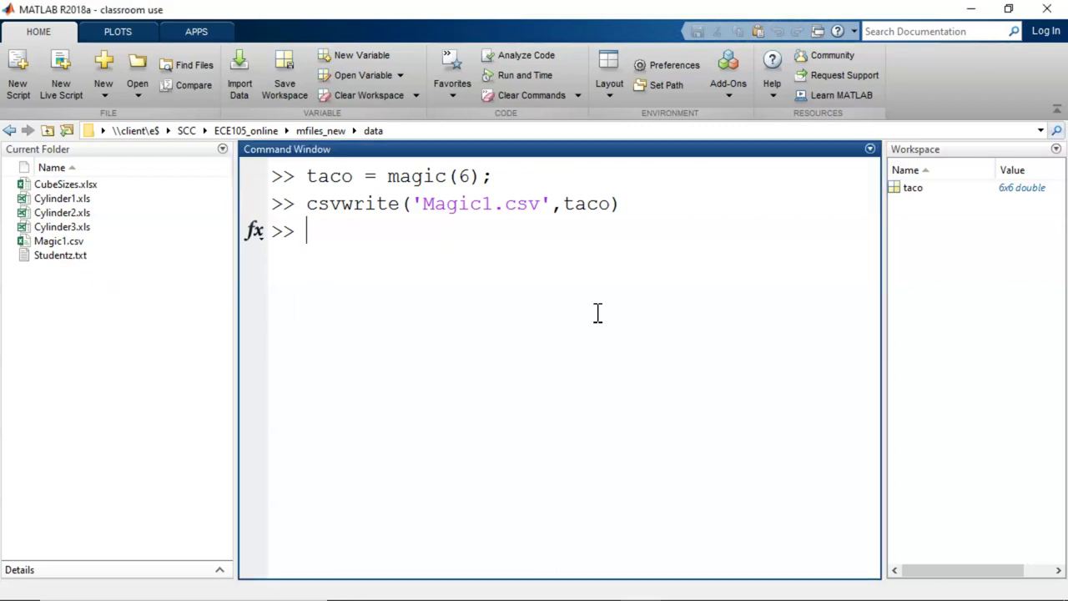
{"action": "key", "text": "Up"}
{"action": "key", "text": "Up"}
{"action": "key", "text": "Up"}
{"action": "key", "text": "Up"}
{"action": "key", "text": "Up"}
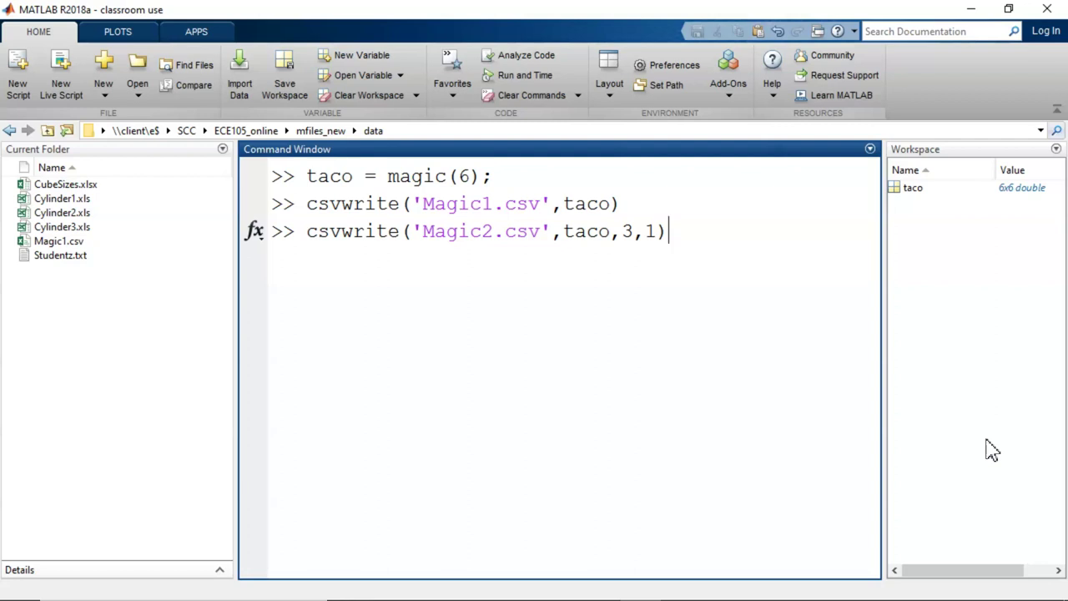
{"action": "key", "text": "Return"}
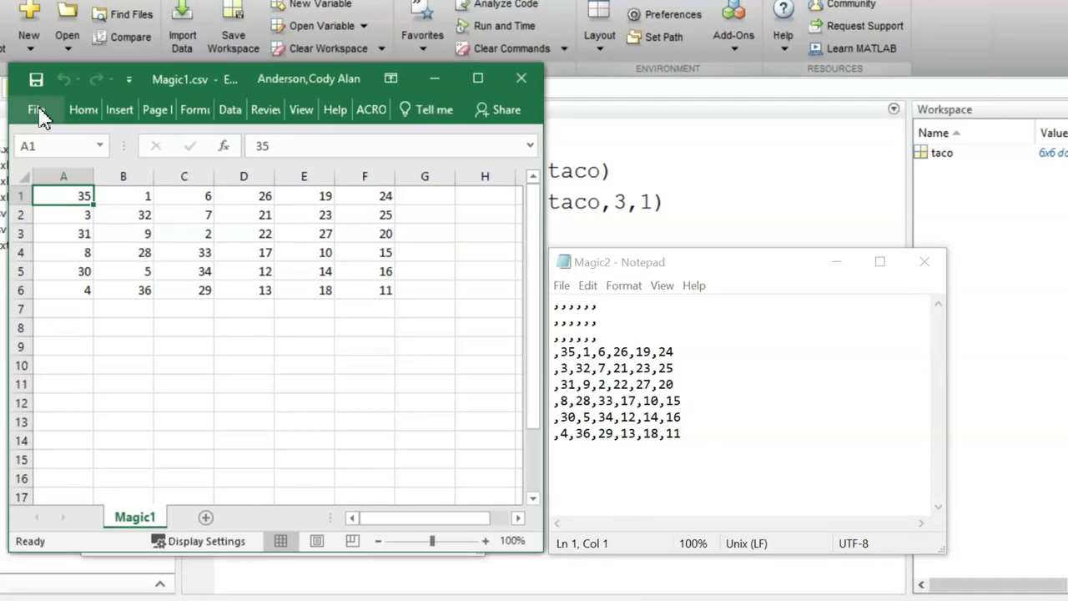
- Open Magic2.csv in Excel, dismissing the possible data loss warning
{"action": "left_click", "coordinate": [38, 106]}
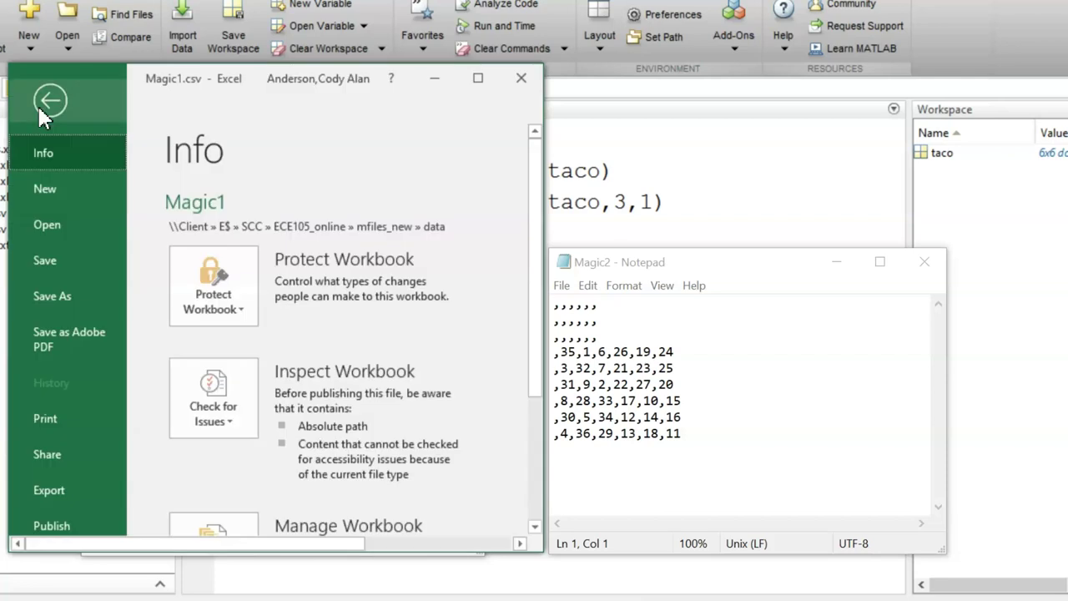
{"action": "left_click", "coordinate": [57, 223]}
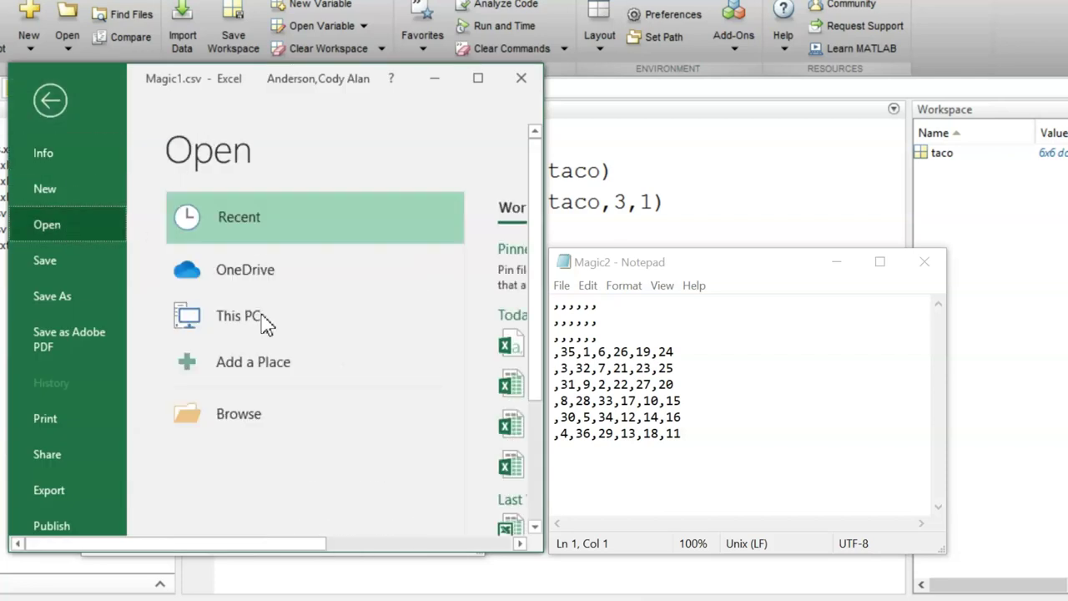
{"action": "left_click", "coordinate": [250, 418]}
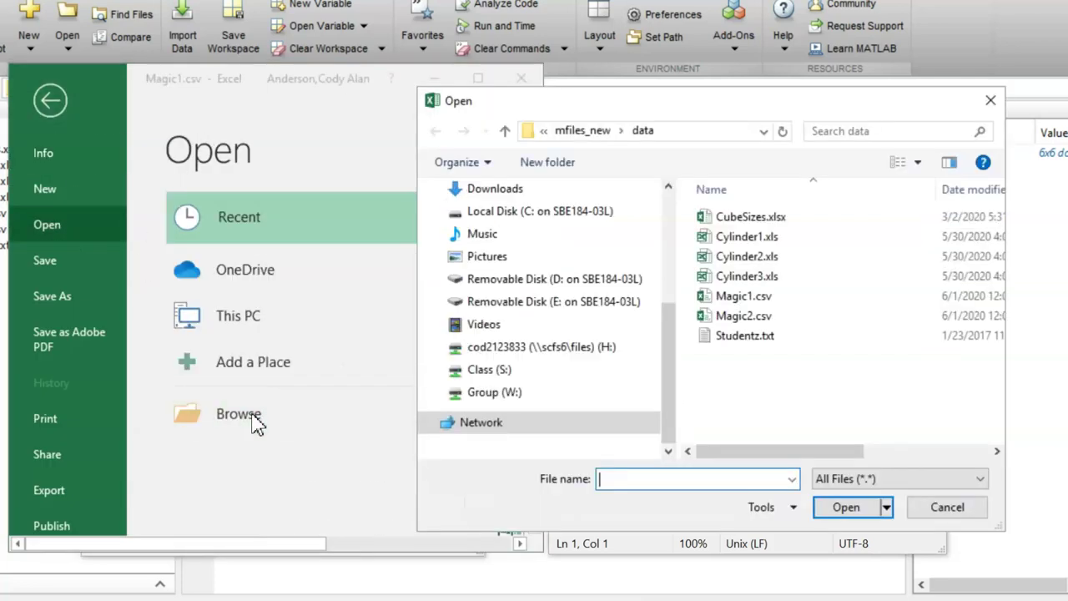
{"action": "left_click", "coordinate": [756, 315]}
{"action": "left_click", "coordinate": [842, 506]}
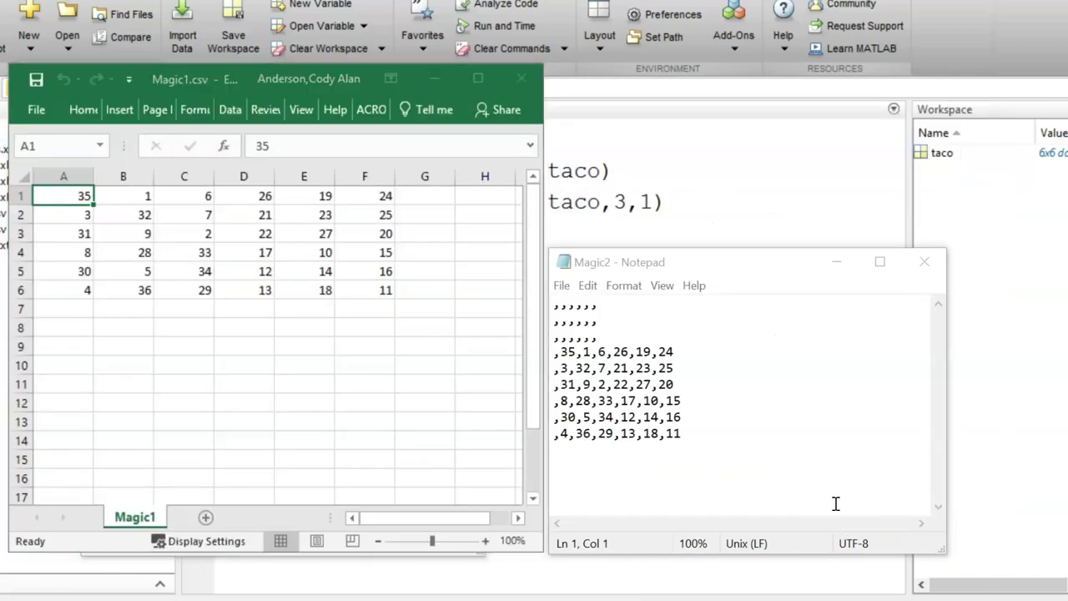
{"action": "left_click", "coordinate": [551, 201]}
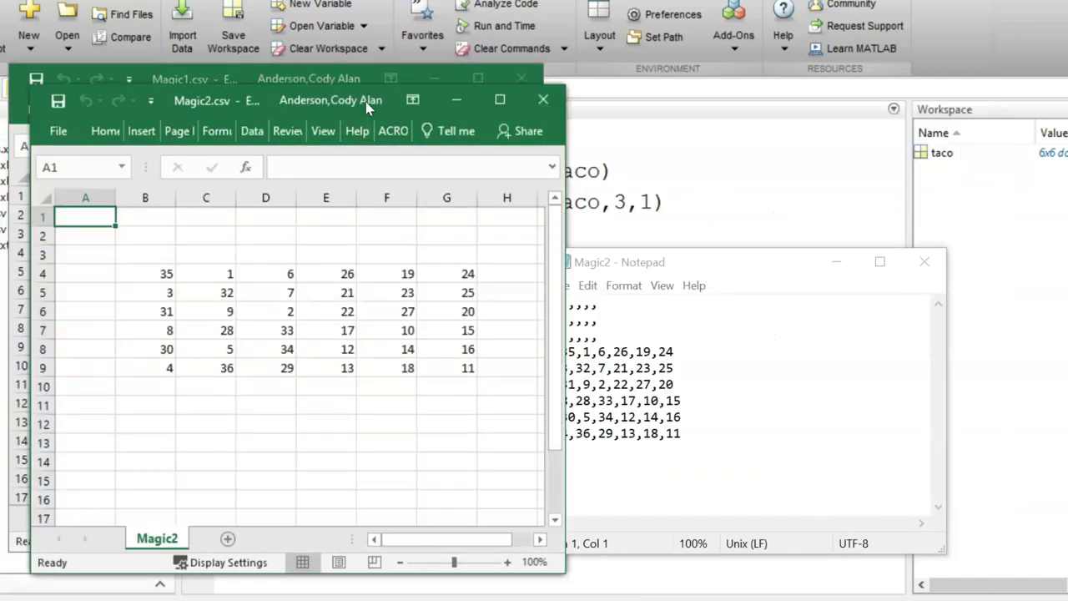
- Place the Magic2 window beside Magic1 and select its three empty top rows
{"action": "left_click_drag", "start_coordinate": [370, 102], "coordinate": [842, 83]}
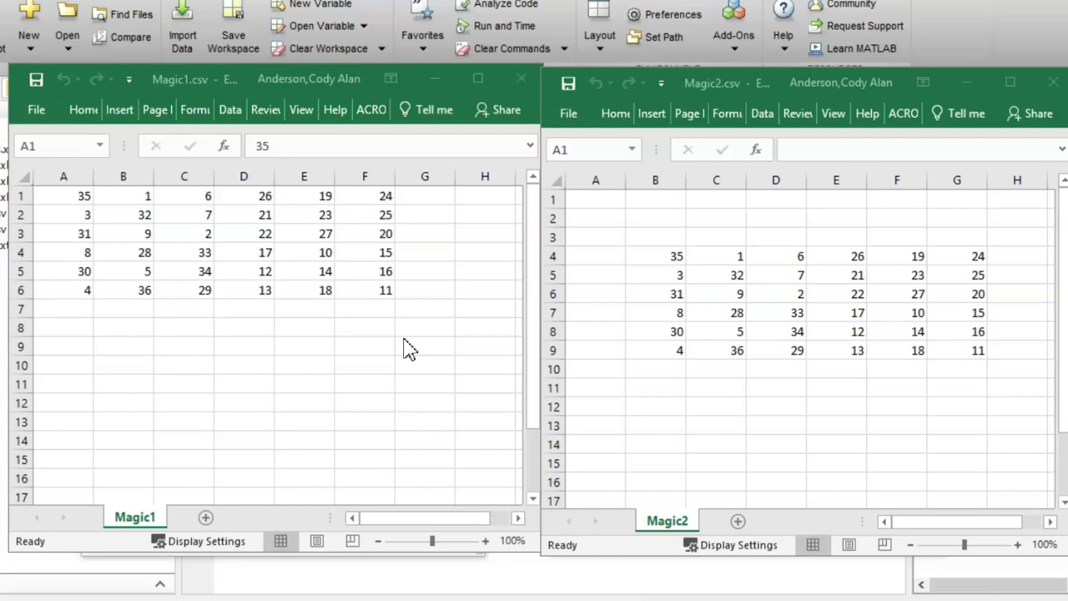
{"action": "left_click", "coordinate": [553, 201]}
{"action": "left_click_drag", "start_coordinate": [552, 201], "coordinate": [557, 230]}
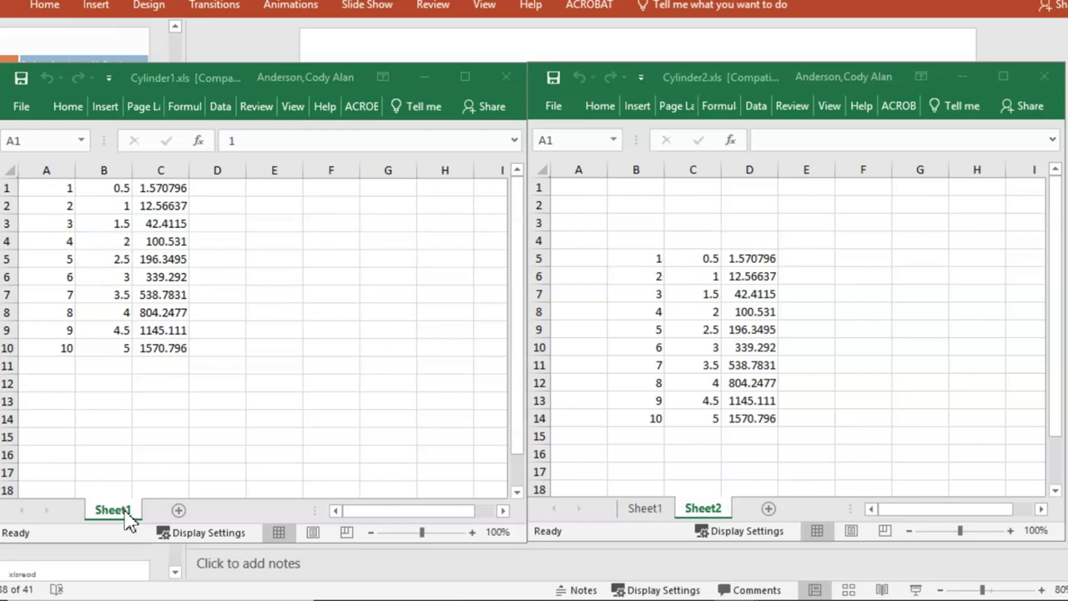
- Select and copy Cylinder1's whole table from A1, then point out cell B5 in Cylinder2
{"action": "left_click", "coordinate": [46, 195]}
{"action": "key", "text": "ctrl+a"}
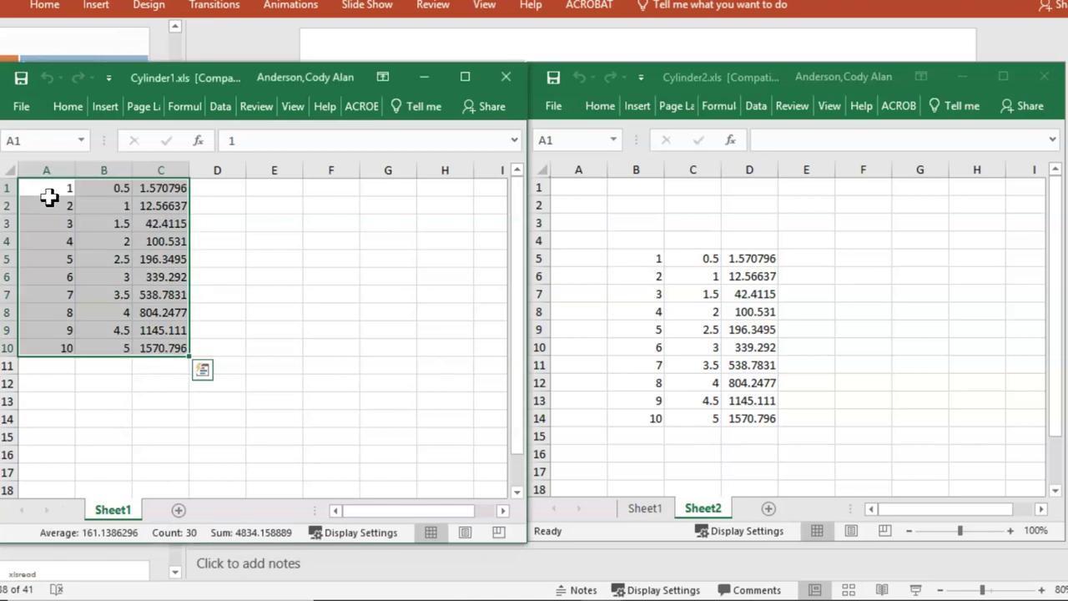
{"action": "key", "text": "ctrl+c"}
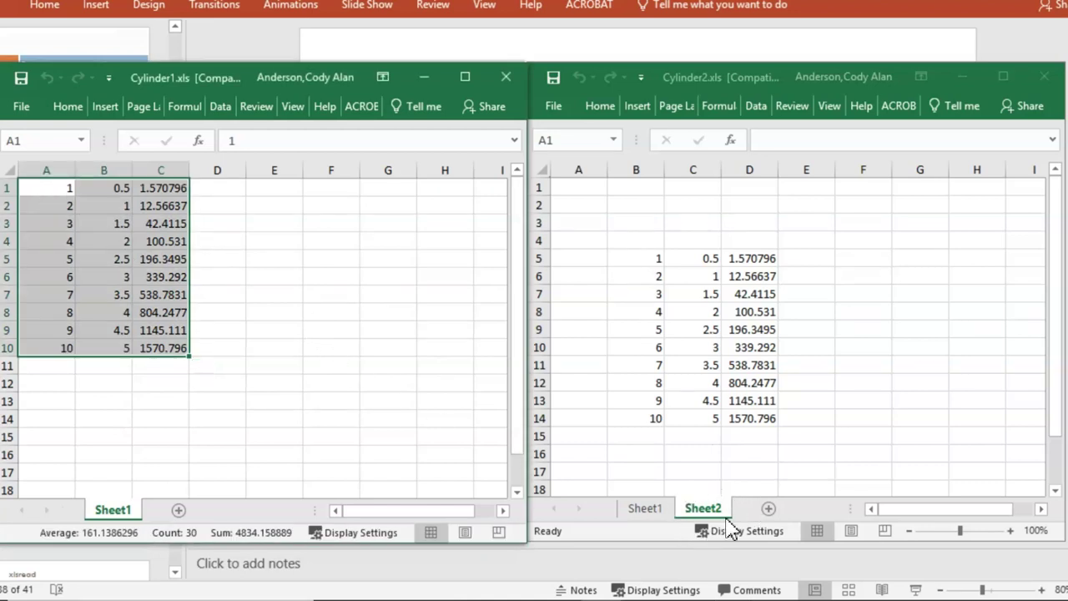
{"action": "left_click", "coordinate": [640, 260]}
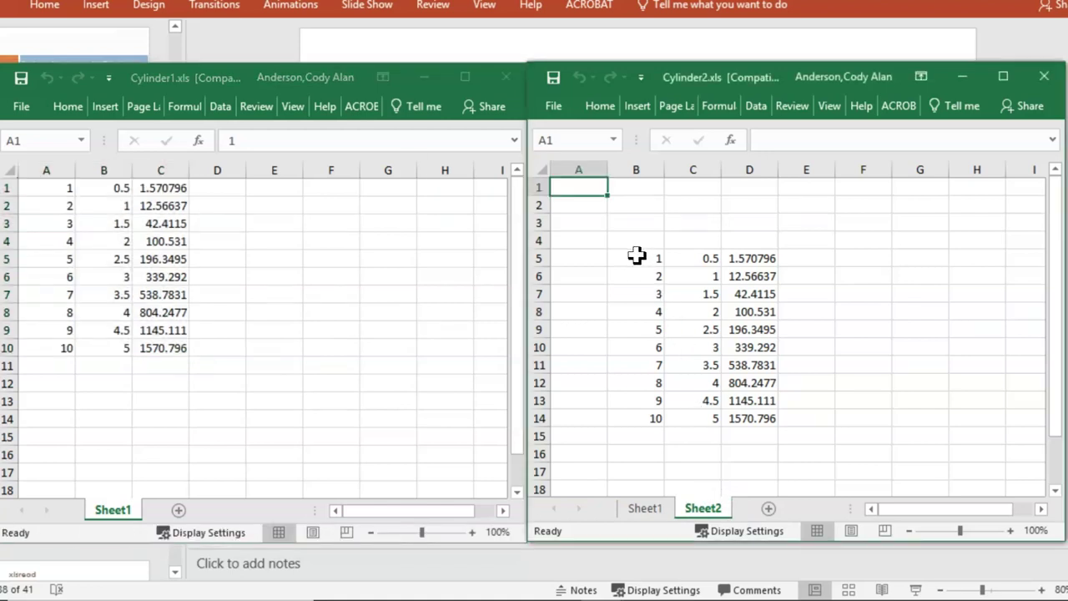
{"action": "left_click", "coordinate": [637, 257]}
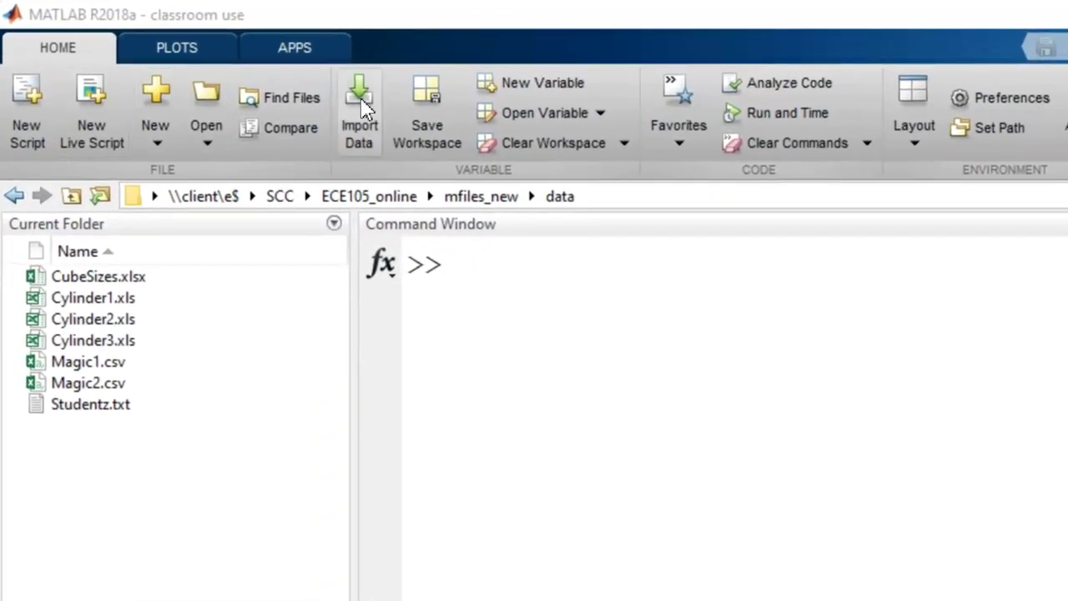
- Open CubeSizes.xlsx in MATLAB's Import Data tool
{"action": "left_click", "coordinate": [360, 113]}
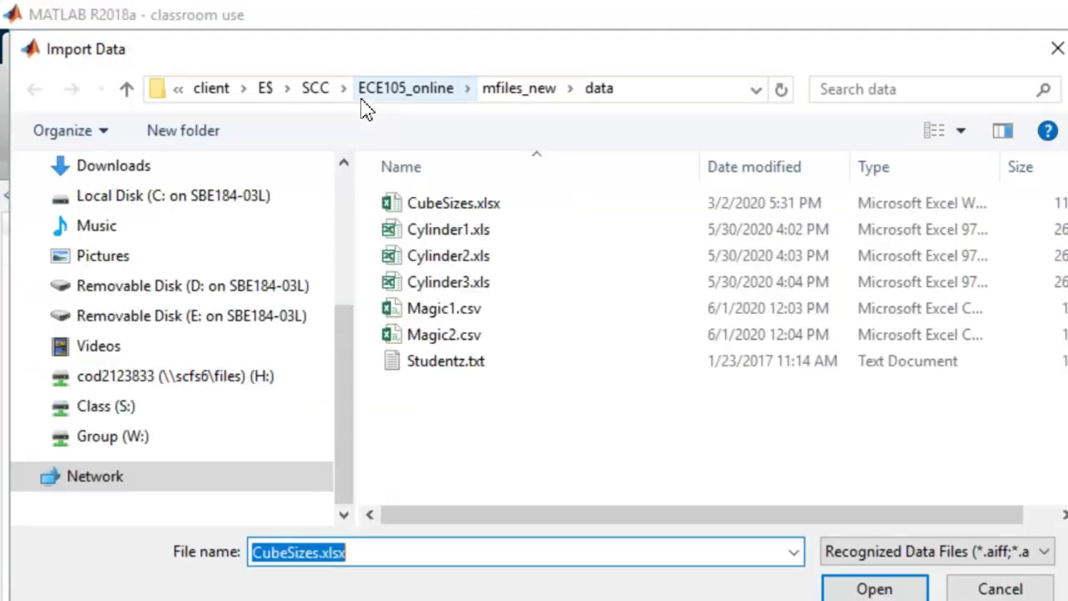
{"action": "left_click", "coordinate": [489, 205]}
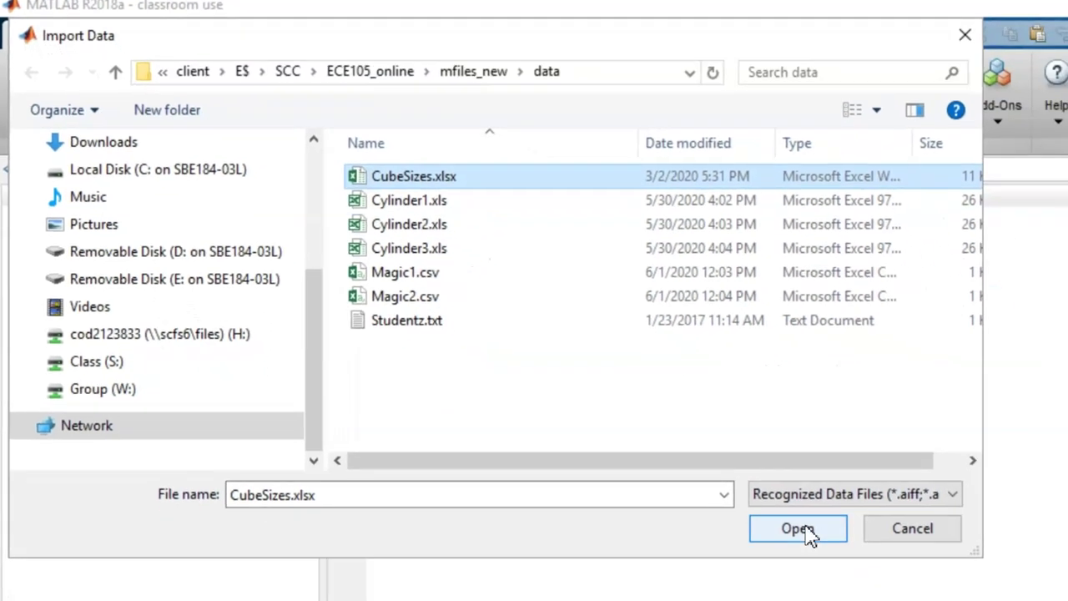
{"action": "left_click", "coordinate": [797, 529]}
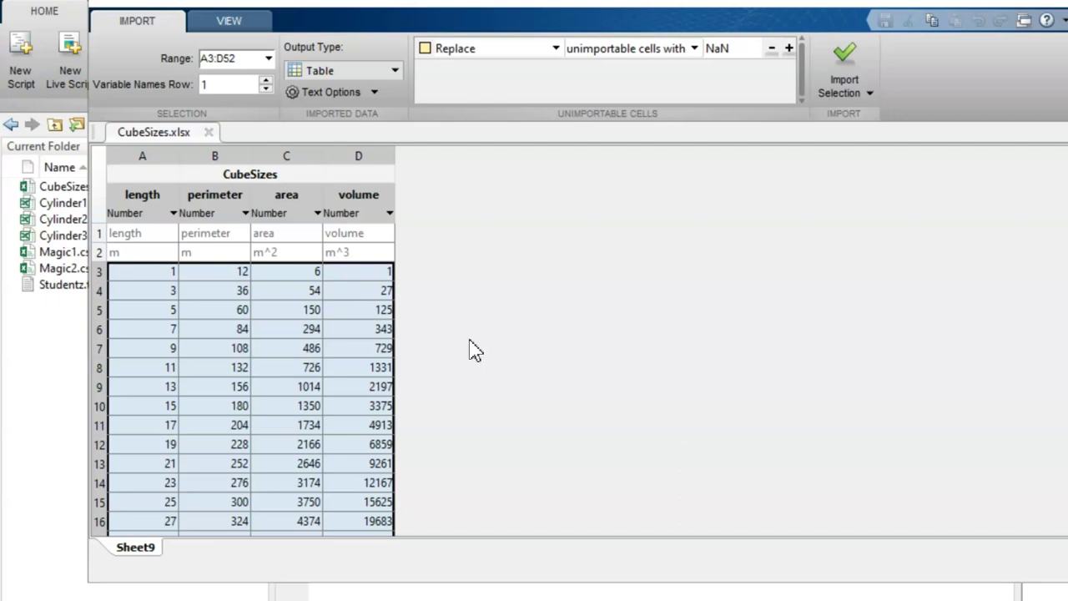
- Import range A7:C52 as column vectors length1, perimeter and area1, excluding volume
{"action": "left_click", "coordinate": [358, 287]}
{"action": "left_click_drag", "start_coordinate": [394, 282], "coordinate": [305, 281]}
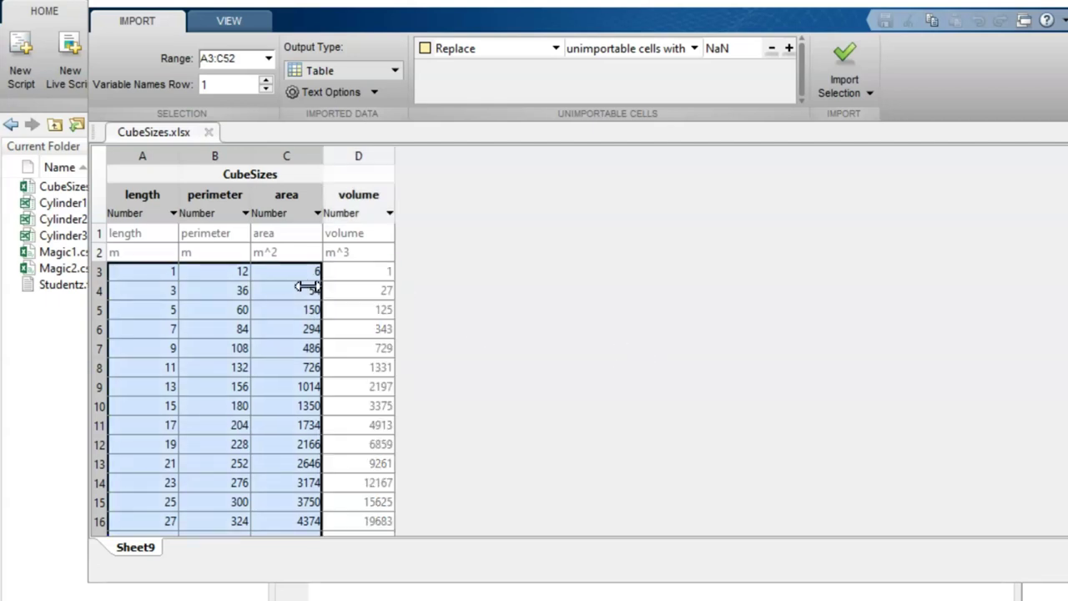
{"action": "left_click_drag", "start_coordinate": [208, 262], "coordinate": [203, 348]}
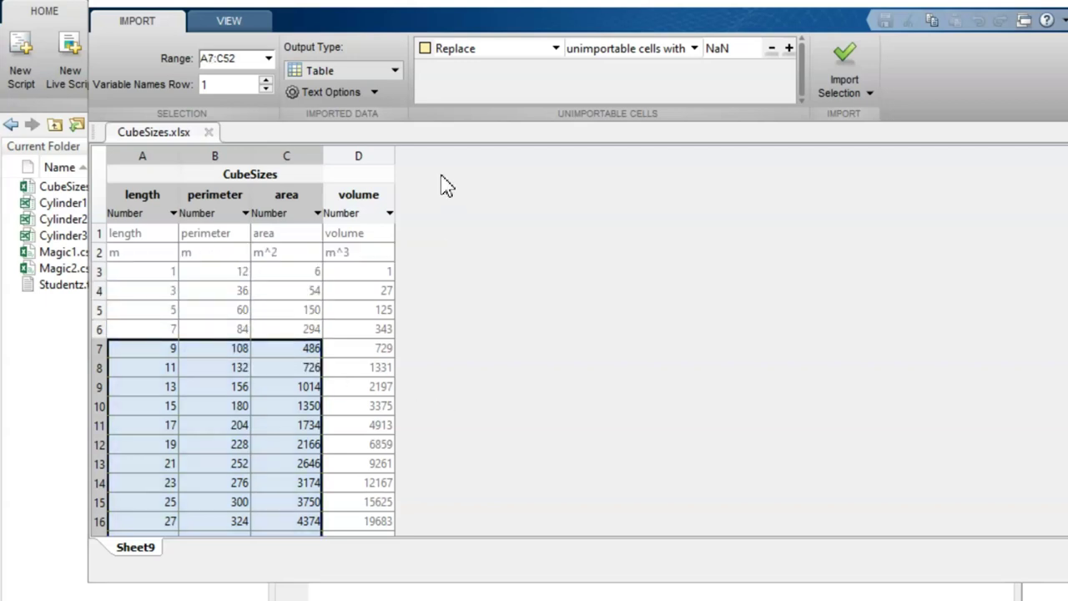
{"action": "left_click", "coordinate": [397, 72]}
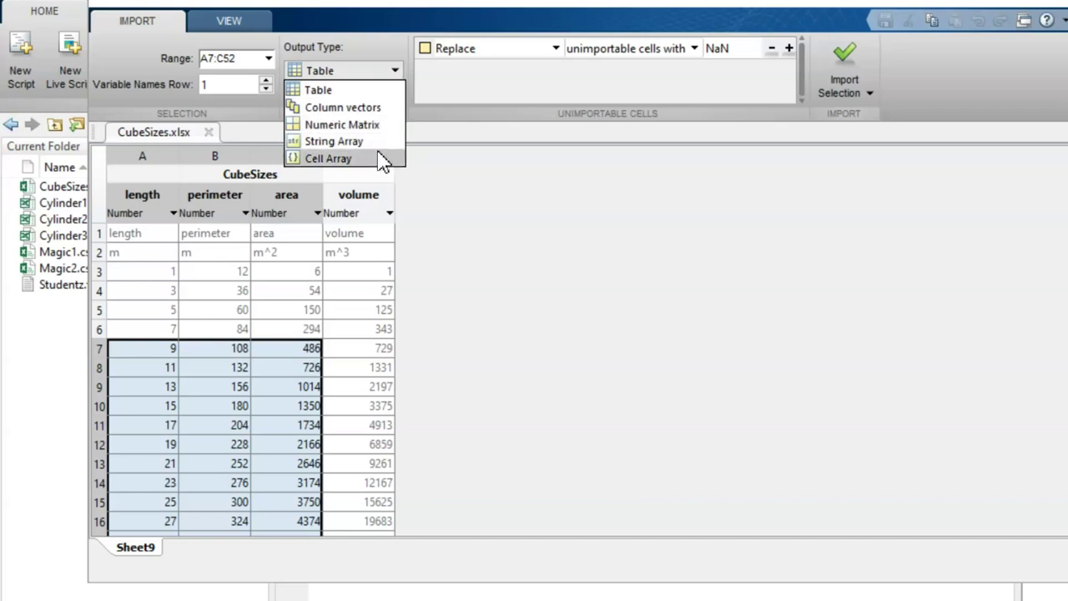
{"action": "left_click", "coordinate": [390, 113]}
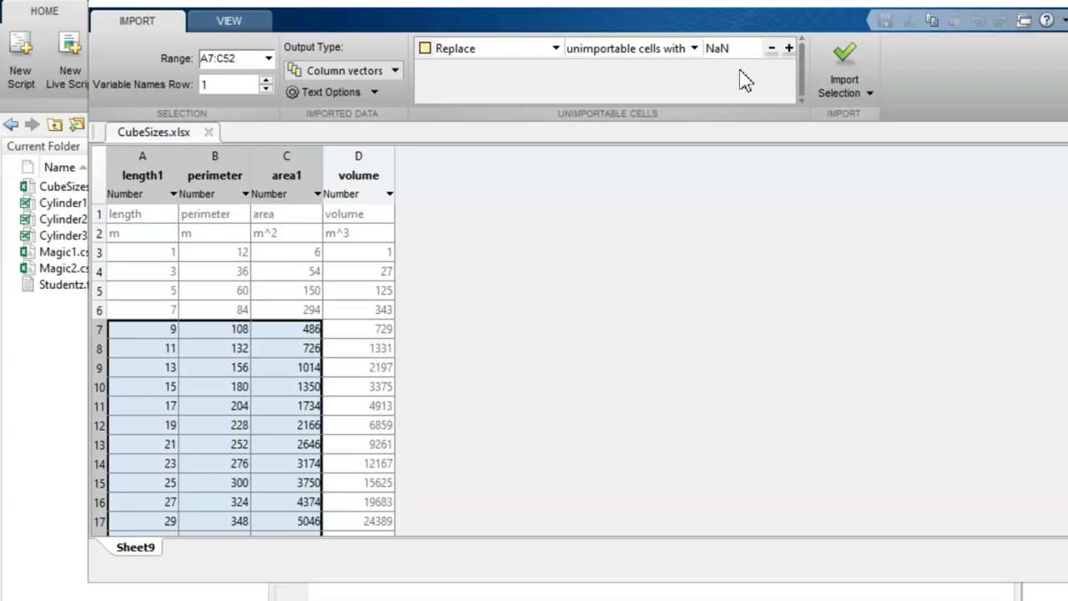
{"action": "left_click", "coordinate": [858, 67]}
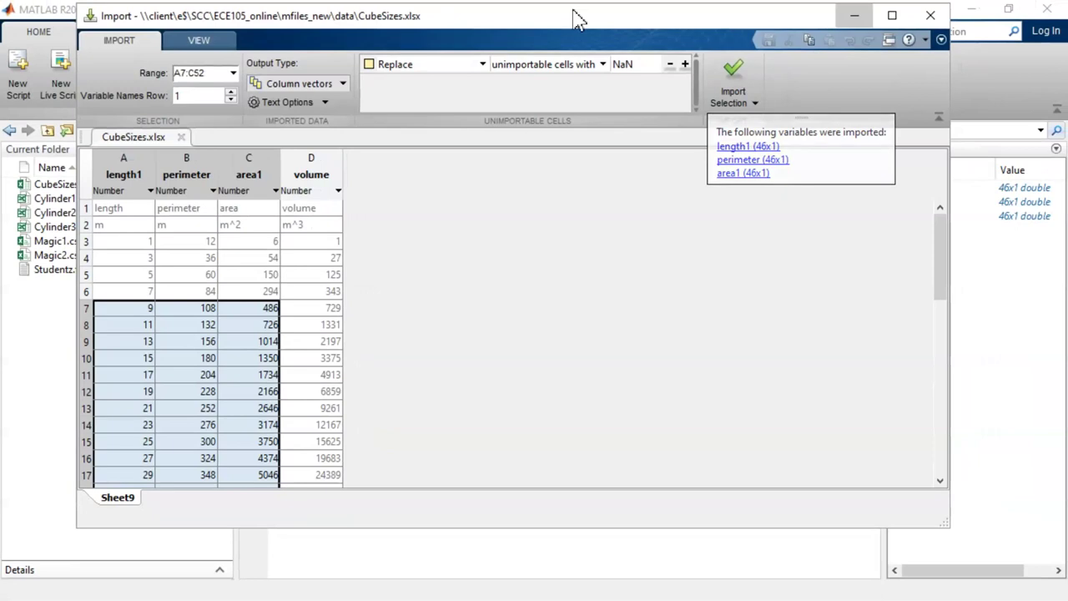
- Close the Import tool and return to the MATLAB desktop
{"action": "left_click", "coordinate": [855, 15]}
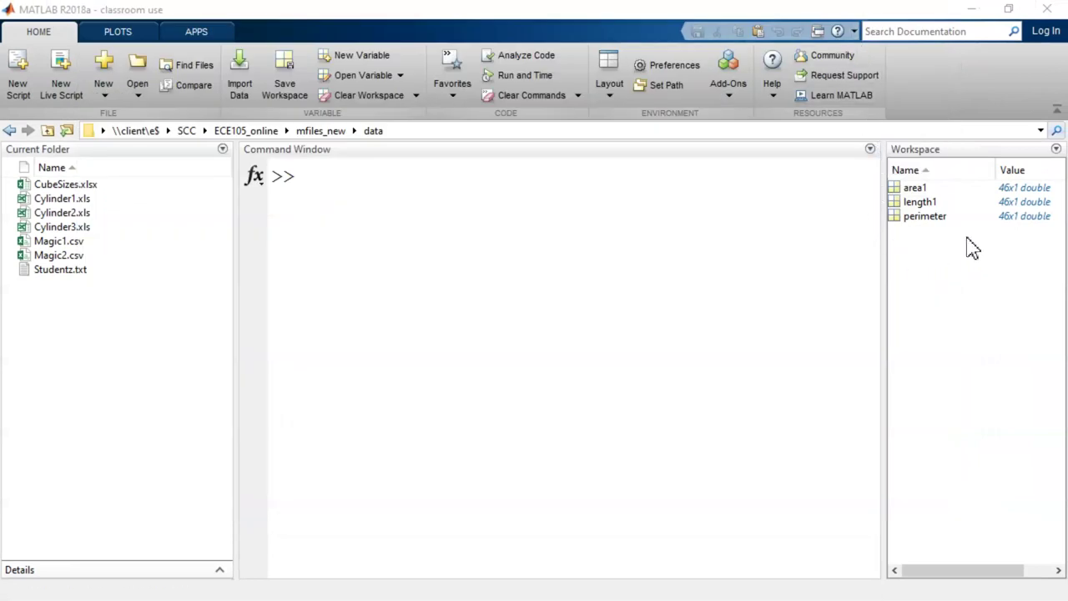